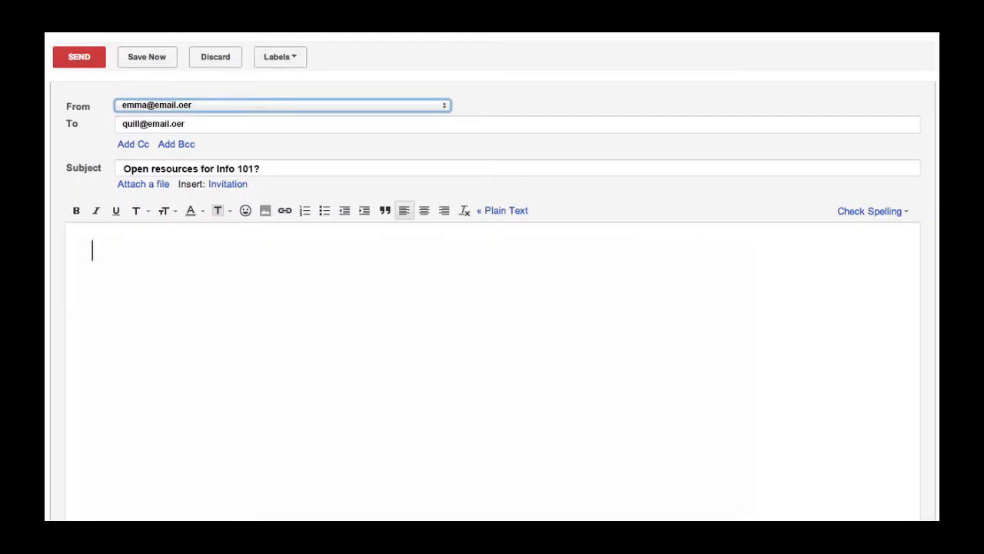
# Write the greeting and ask to meet about available open resources for the INFO 101 research course.
pyautogui.write(',')
pyautogui.press('Return')
pyautogui.write('Could we meet sometime to')
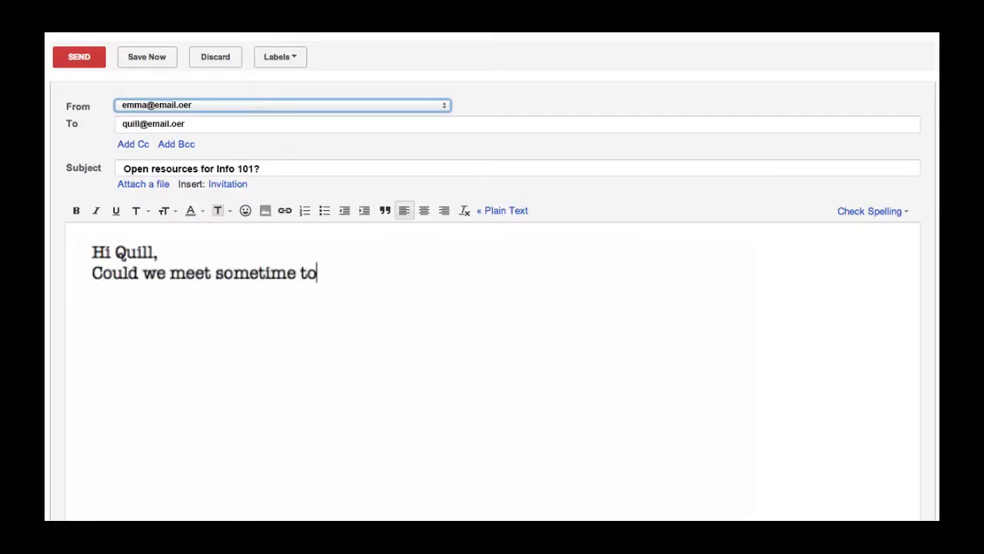
pyautogui.write(' discuss available open resou')
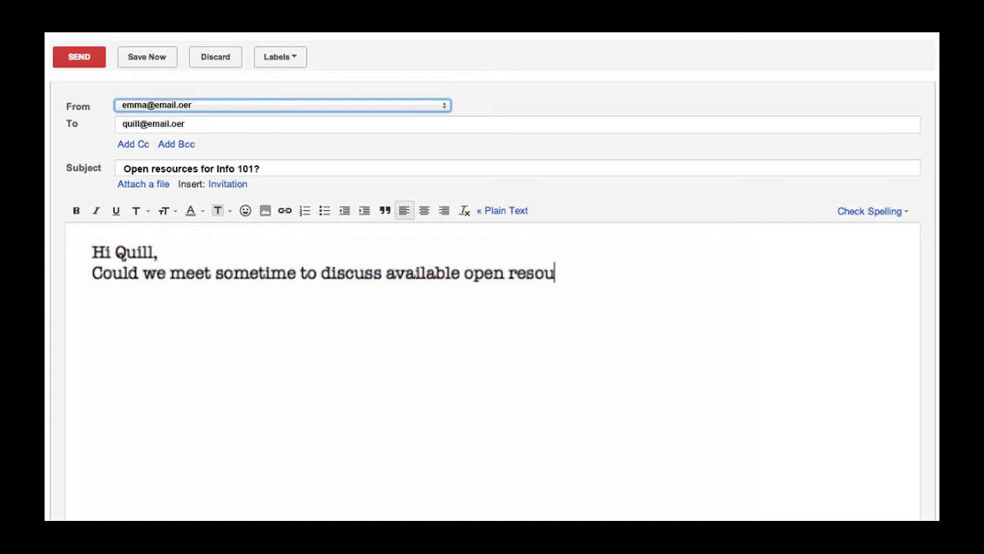
pyautogui.write('rces for my INFO 101 Research Essentials')
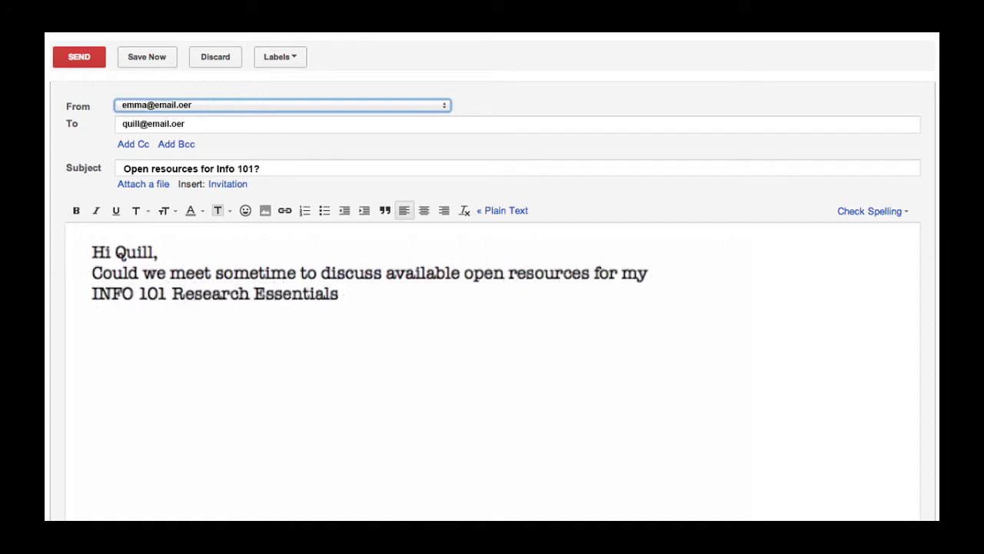
pyautogui.write(" course? In the past, I'v")
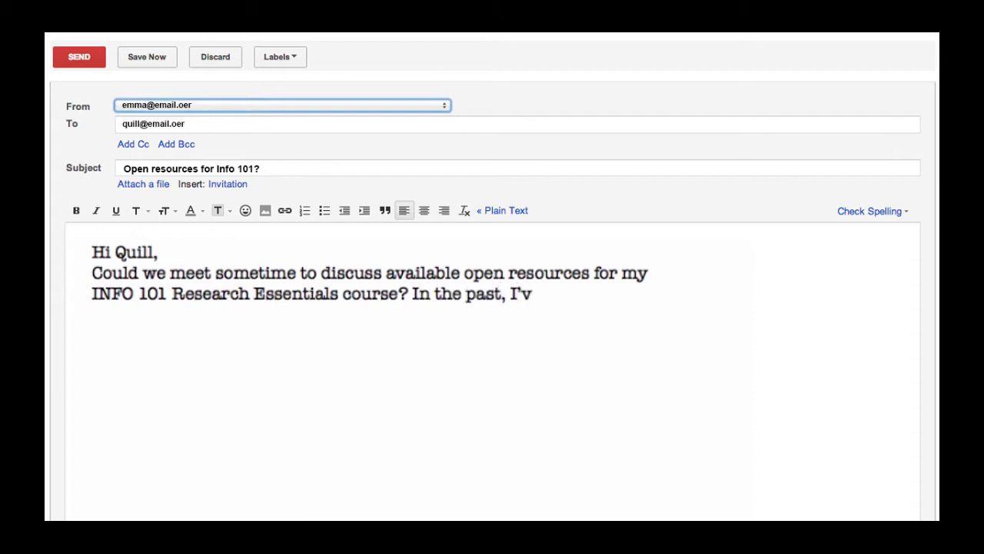
pyautogui.write("e used a textbook, but it is becoming outdated and I don't want m")
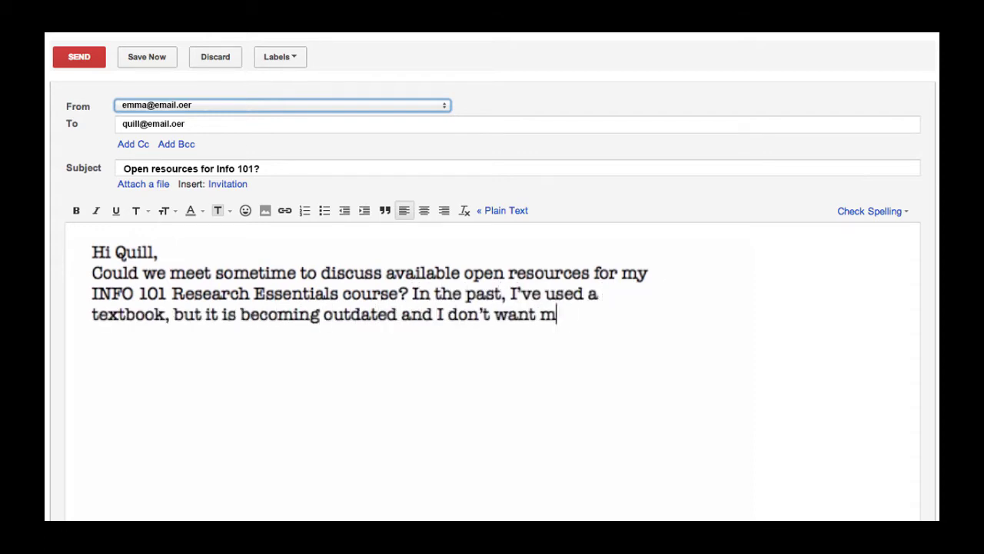
pyautogui.write('y students to pay for learning materials')
pyautogui.write('. Le tm')
pyautogui.write(' know a tim')
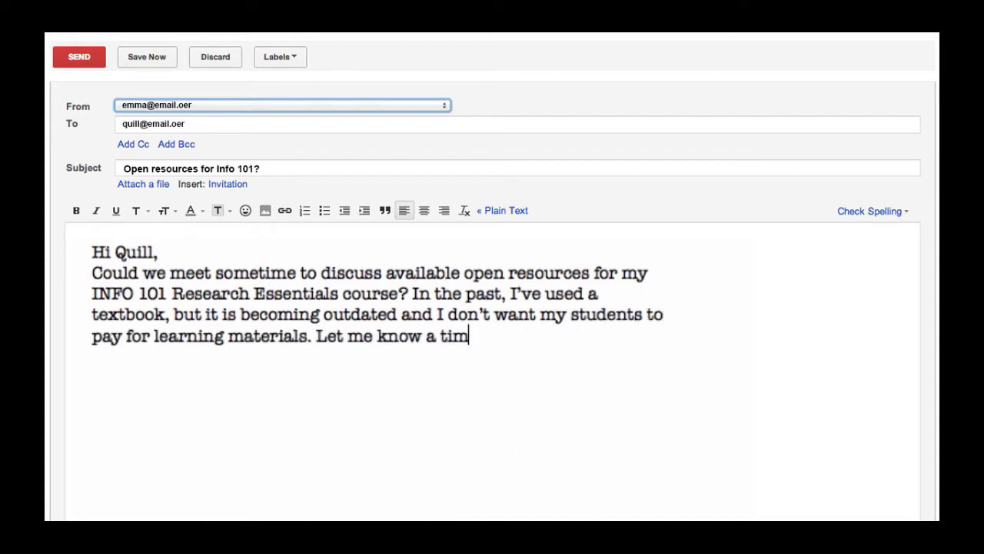
pyautogui.write('e that works for your schedule and how I can prepare for our mee')
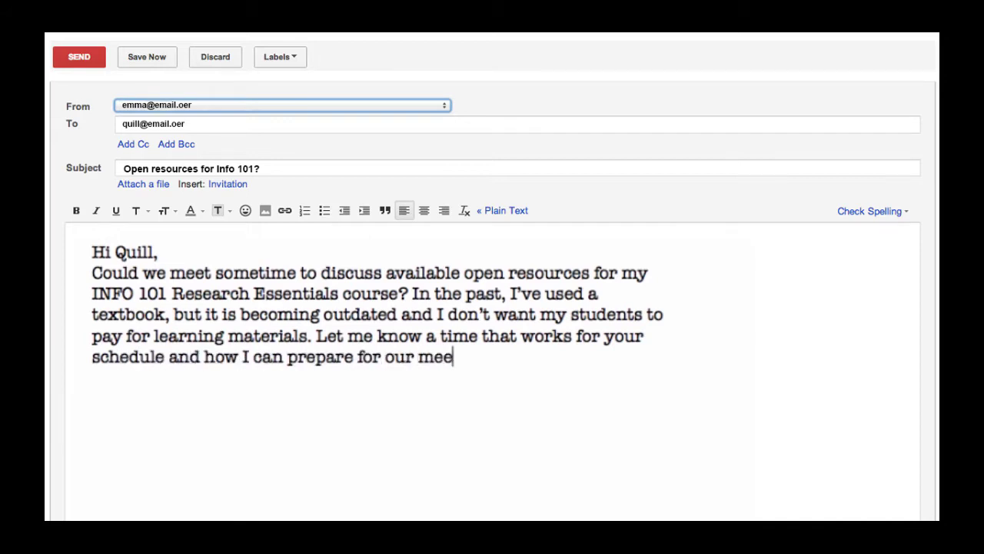
pyautogui.write('ting.Tak')
# Fix the sign-off to 'Talk to you soon,' and add the sender's name and title 'Reference and Instruction Librarian'.
pyautogui.press('BackSpace')
pyautogui.write('lk to you ')
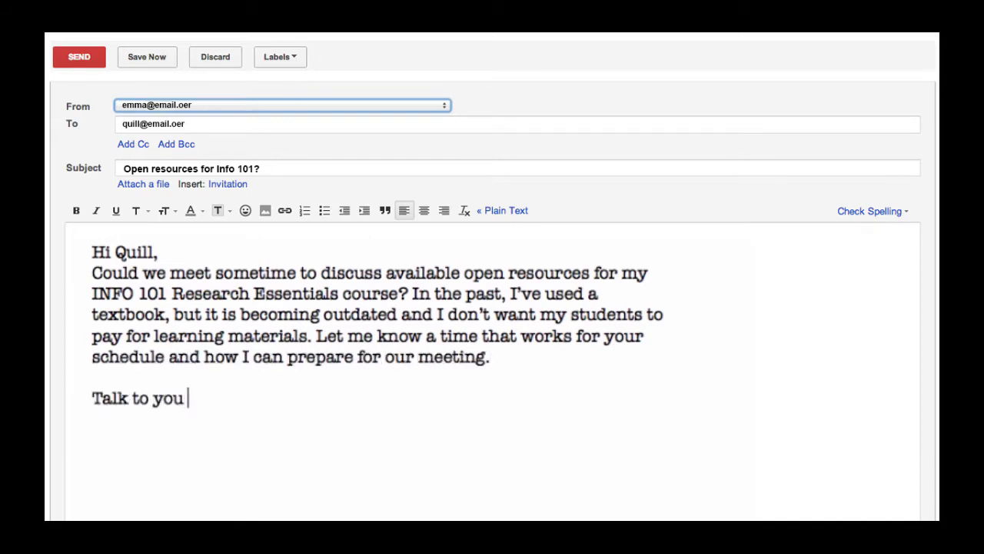
pyautogui.write('soon,')
pyautogui.press('Return')
pyautogui.press('Return')
pyautogui.write('Emma')
pyautogui.press('Return')
pyautogui.write('Reference and Instruction ')
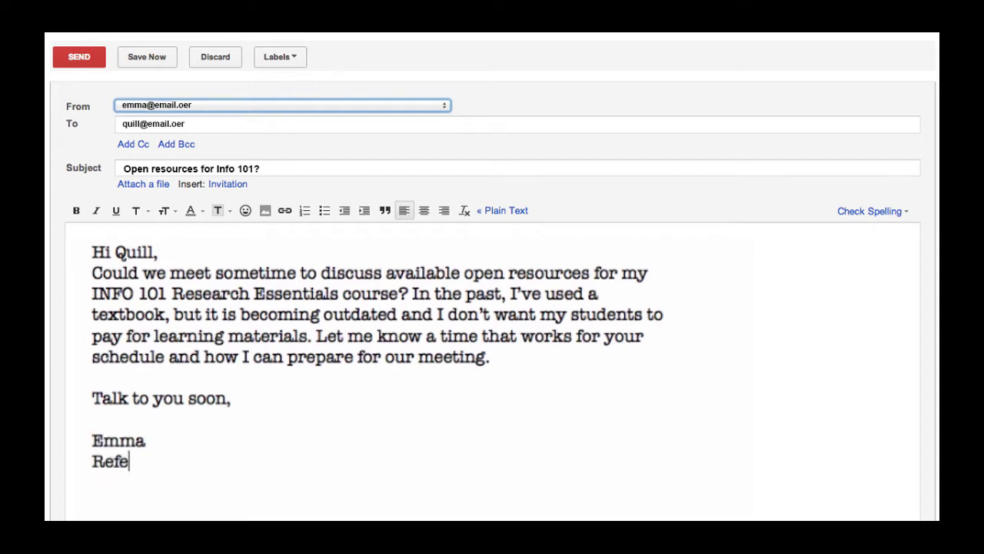
pyautogui.write('Librarian')
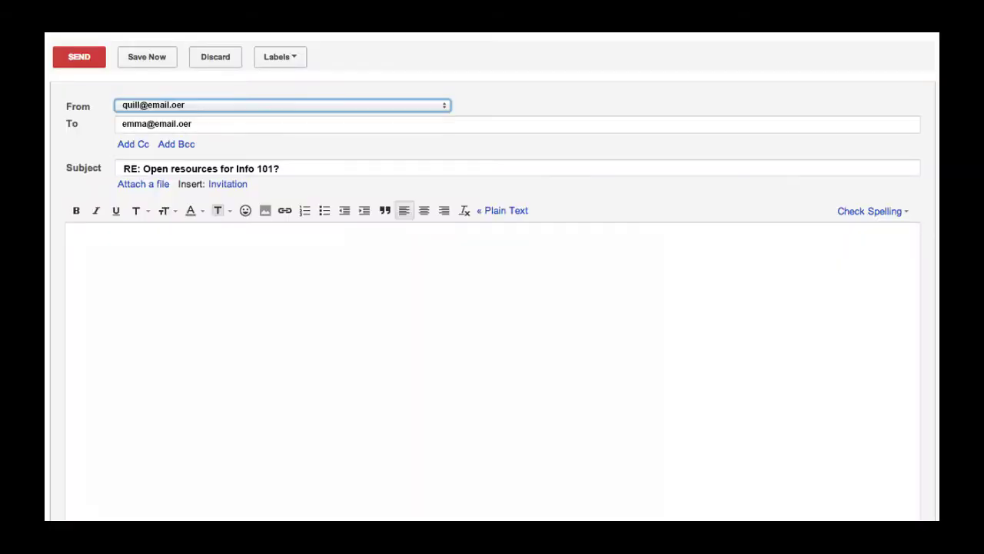
# Write the reply welcoming the INFO 101 request, proposing a meeting, and asking for the course outcomes to be reviewed.
pyautogui.write('It is so ')
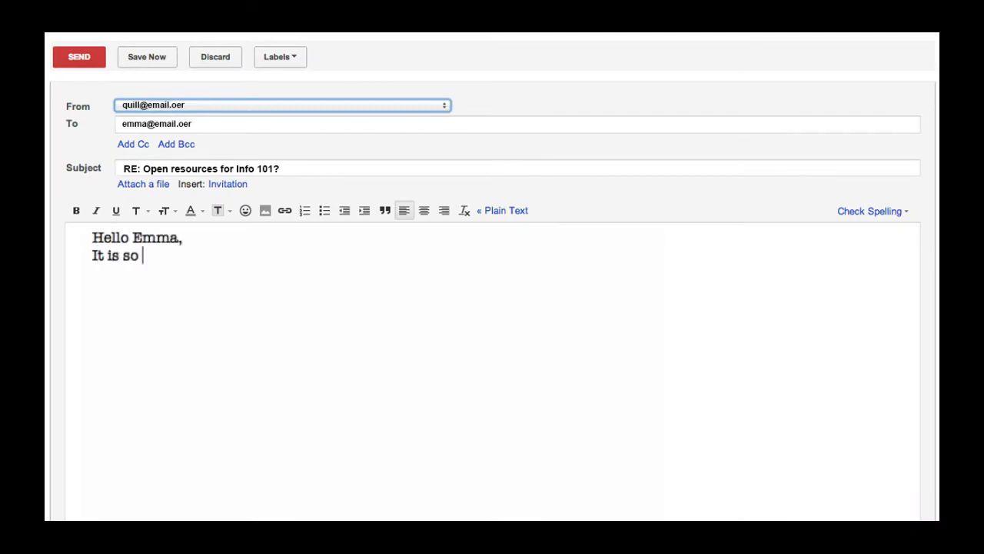
pyautogui.write('good to hear from you. I would love ')
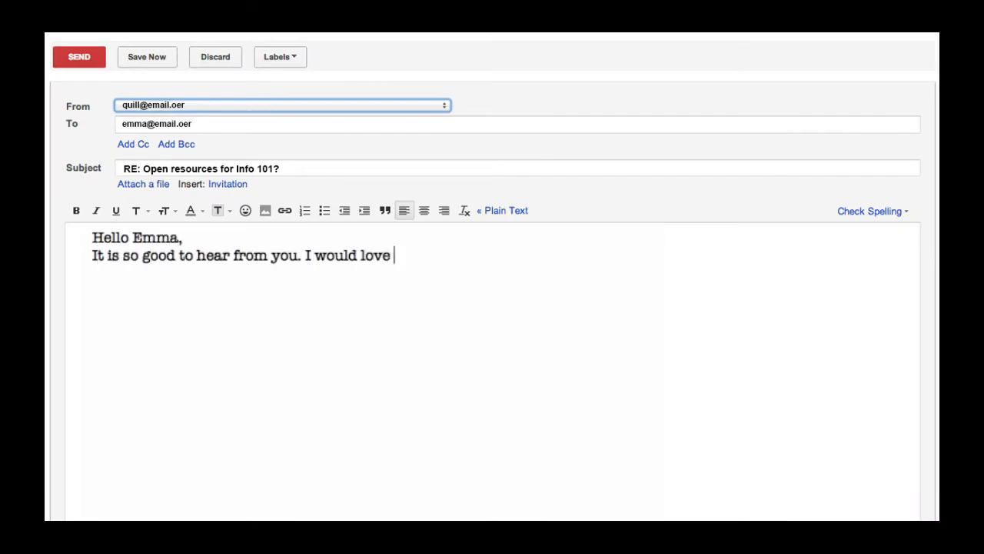
pyautogui.write('to help with our INFO 101 course. Can we meet tomorrow or the n')
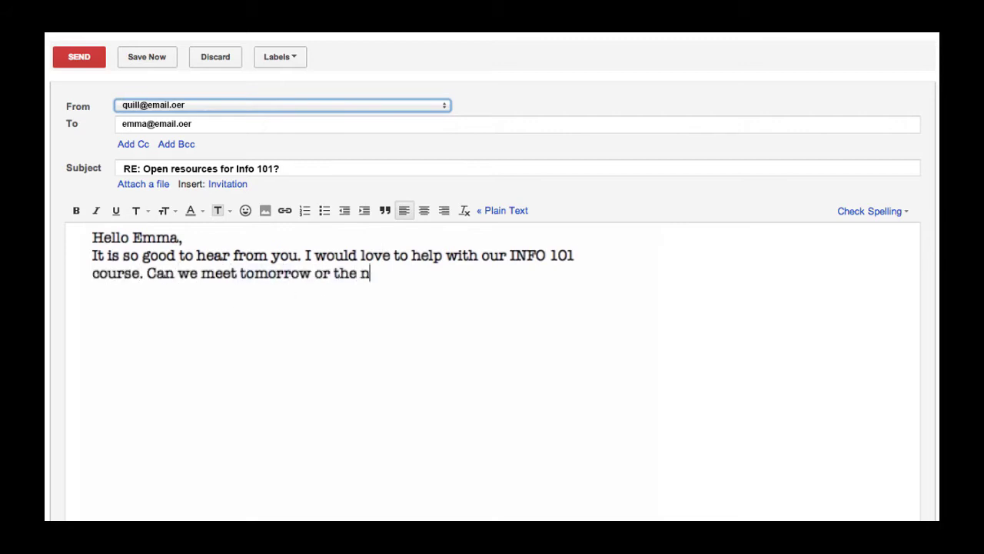
pyautogui.write("ext day to chat about what you're looking for with your")
pyautogui.press('BackSpace')
pyautogui.press('BackSpace')
pyautogui.press('BackSpace')
pyautogui.press('BackSpace')
pyautogui.press('BackSpace')
pyautogui.press('BackSpace')
pyautogui.press('BackSpace')
pyautogui.press('BackSpace')
pyautogui.press('BackSpace')
pyautogui.press('BackSpace')
pyautogui.press('BackSpace')
pyautogui.write('to help your studn')
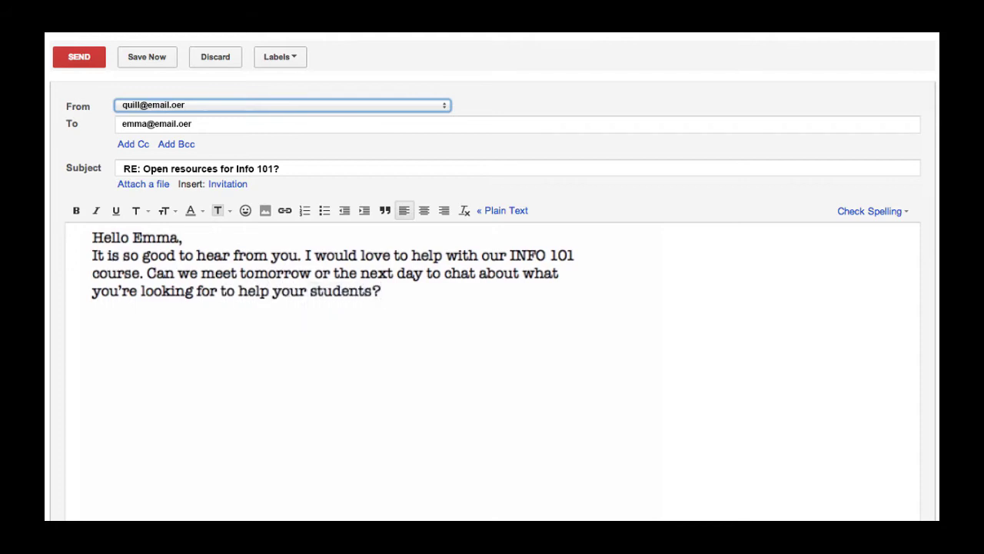
pyautogui.write('r meeting')
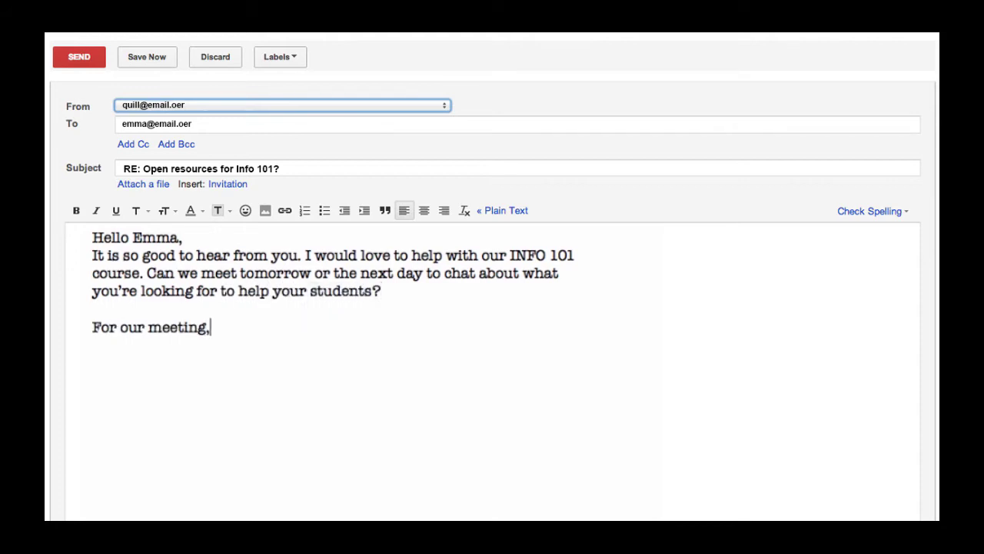
pyautogui.write(', it would be really good if you could take a look at the course outcomes on the document')
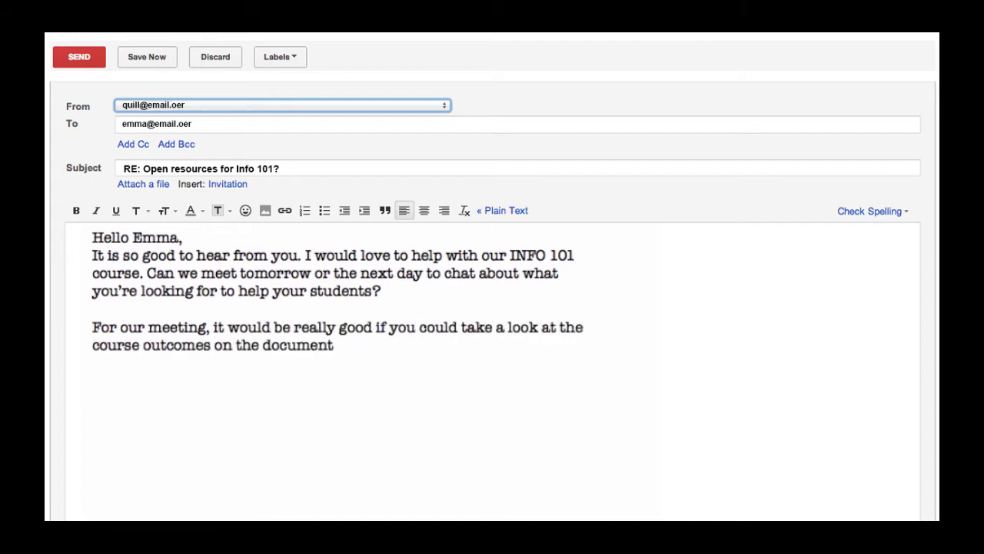
pyautogui.write(" that I've linked. Make sure that I've got the right outcomes and maybe begin")
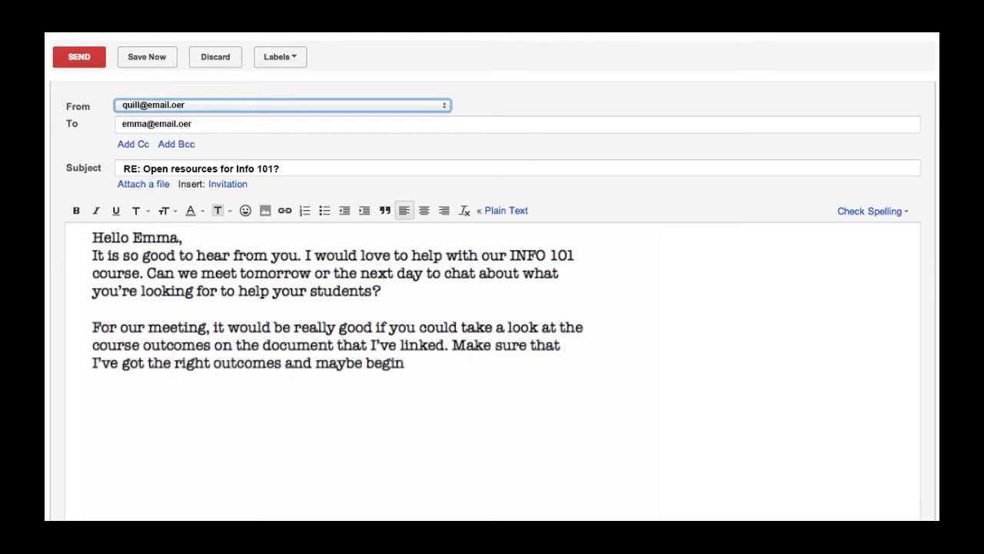
pyautogui.write(' to fill int he topics that you consider for ')
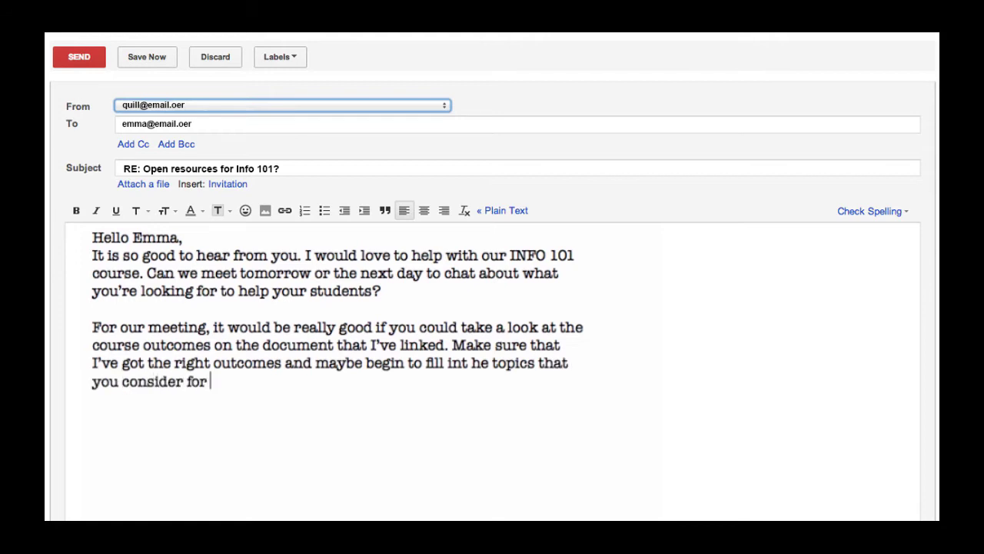
pyautogui.write('each outcome. T')
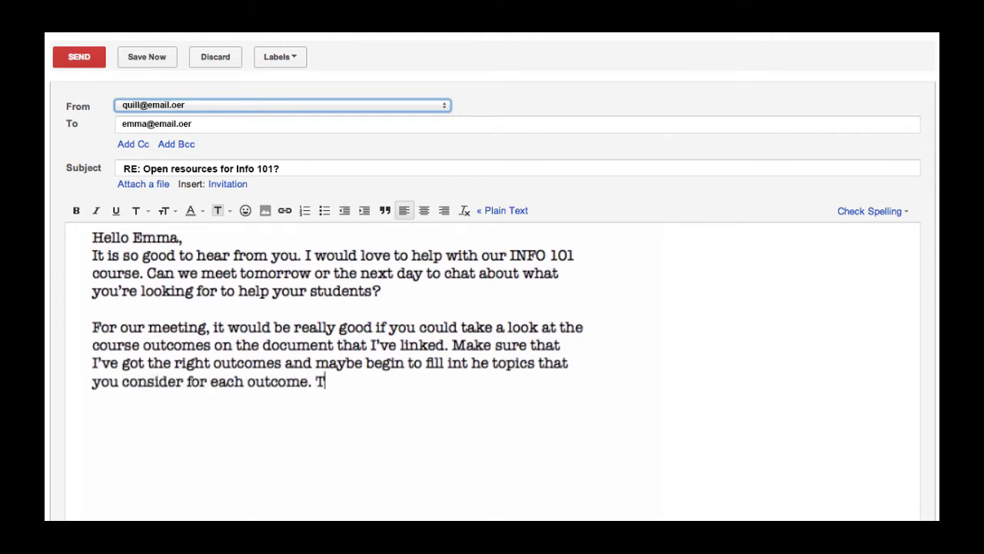
pyautogui.write('hat will help me to start searching for mate')
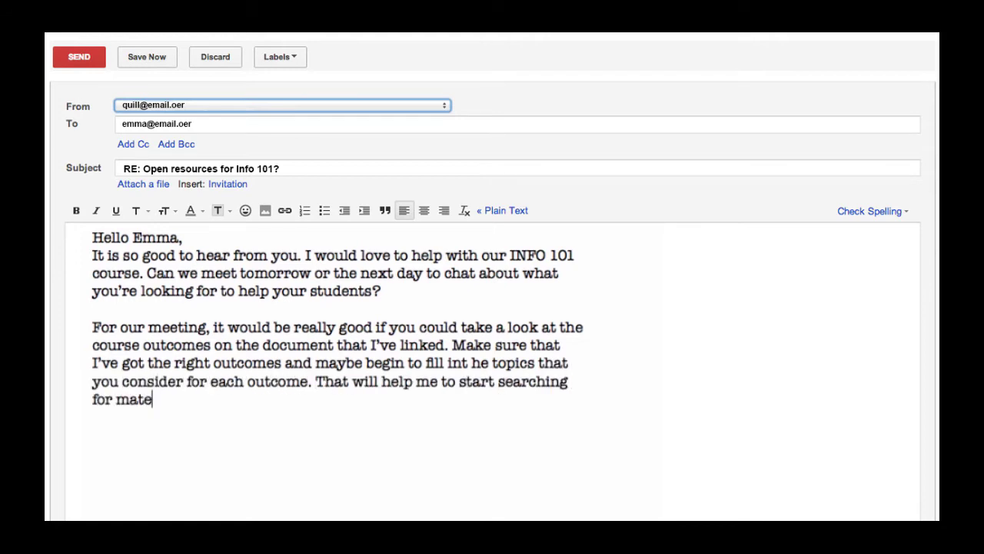
pyautogui.write("rials. It's not the end of the work")
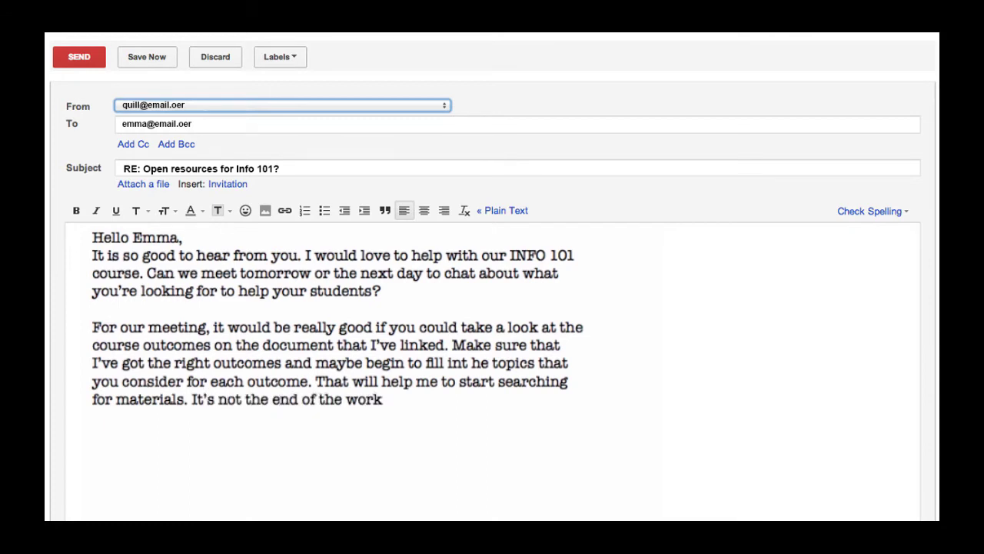
pyautogui.write(" if those aren't done by the")
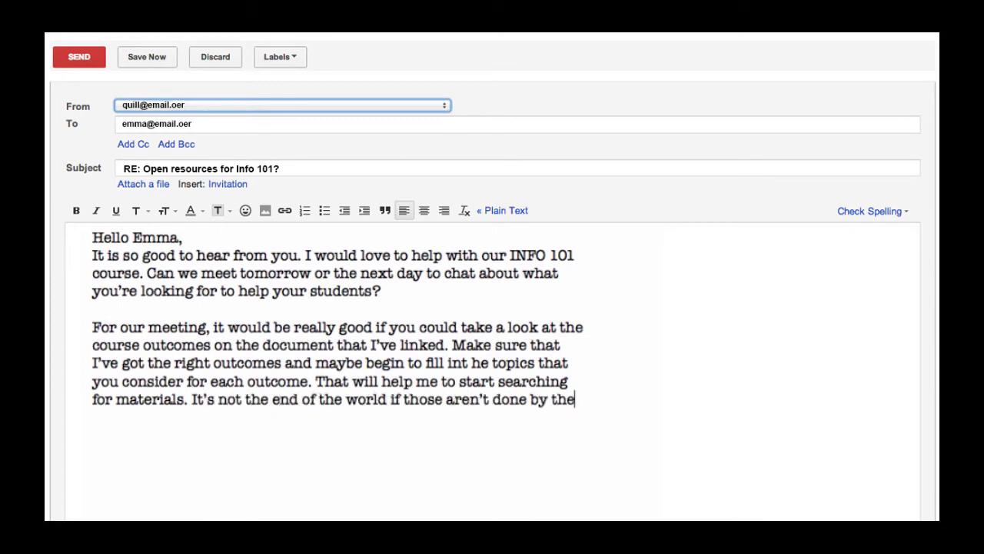
pyautogui.write(' time we meet, it will j')
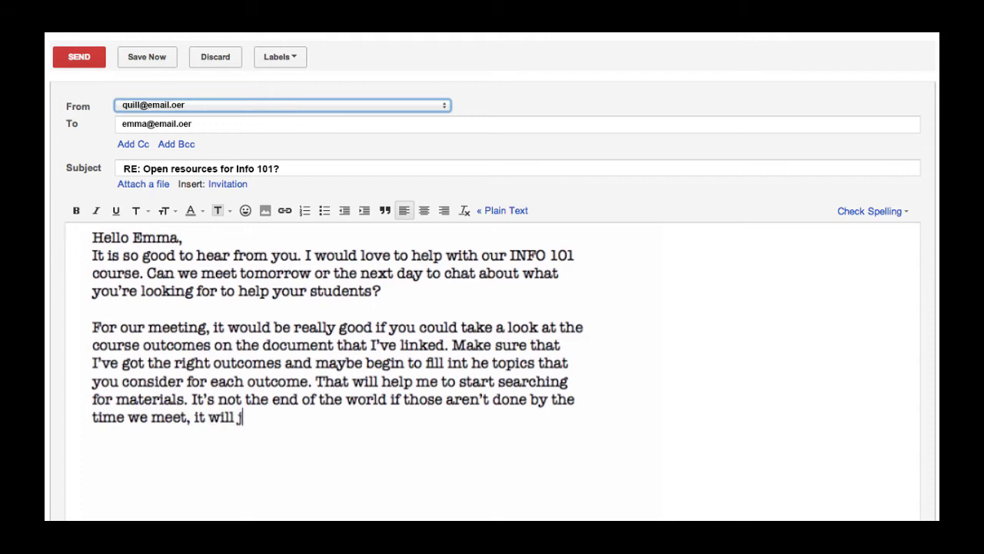
pyautogui.write('ust make our meeting more specific.')
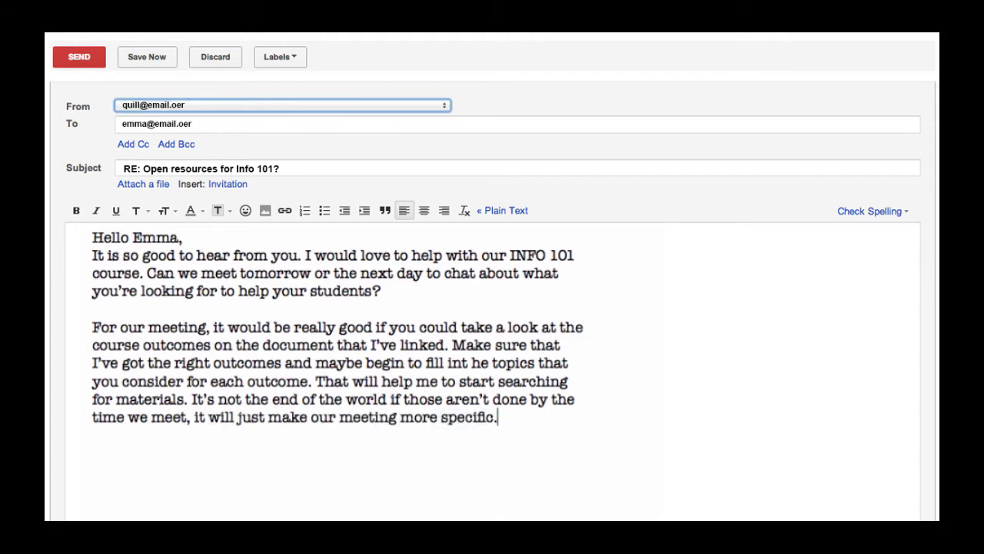
pyautogui.write('Thanks,')
# Add the signature under 'Thanks,' and begin a '(Please see the materi…' note.
pyautogui.press('Return')
pyautogui.write('Quill')
pyautogui.write('(Po')
pyautogui.press('BackSpace')
pyautogui.write('lease see the materi')
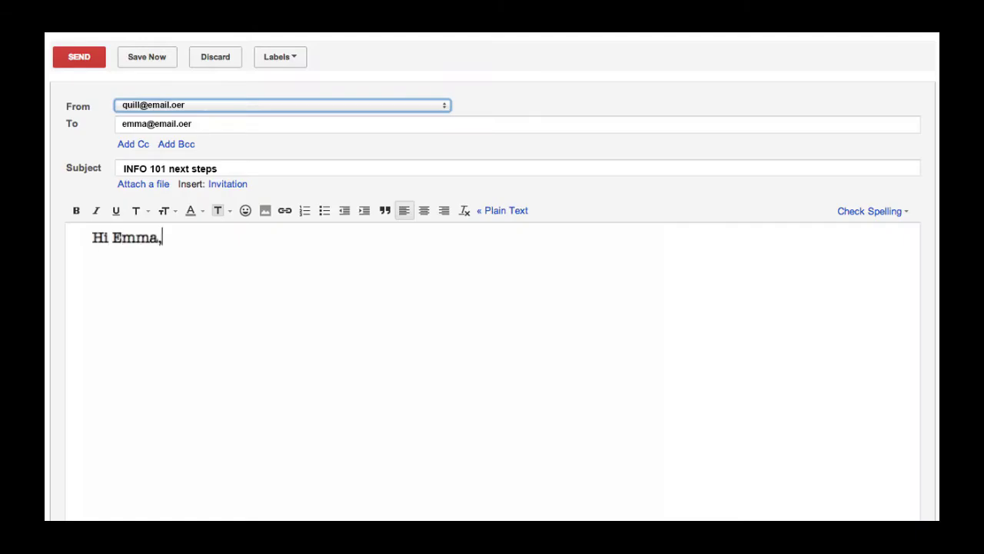
# Write the thank-you intro about open materials for INFO 101, summarizing next steps, then begin 'First:'.
pyautogui.write('nks for meeting with me about finding op')
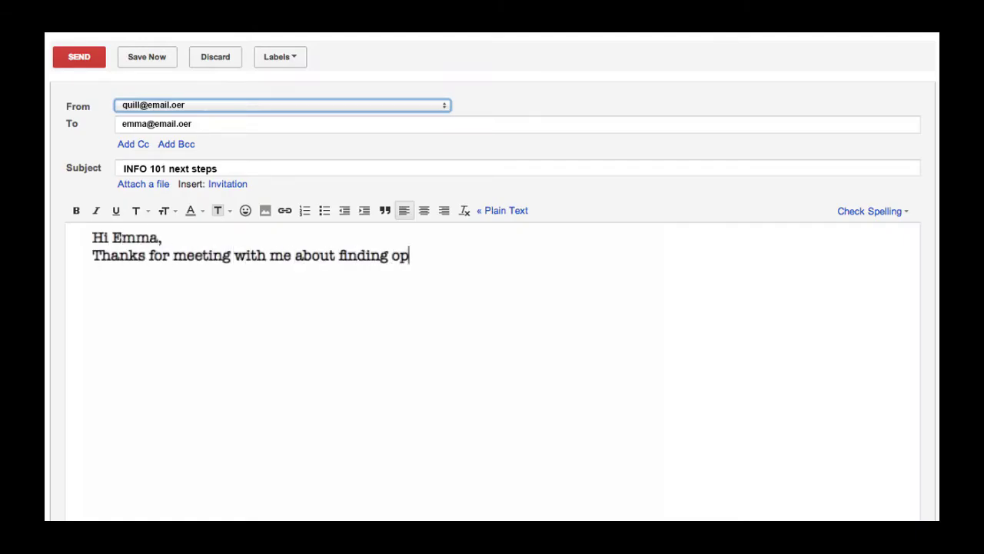
pyautogui.write('en materials for your')
pyautogui.press('Return')
pyautogui.write('INFO 101')
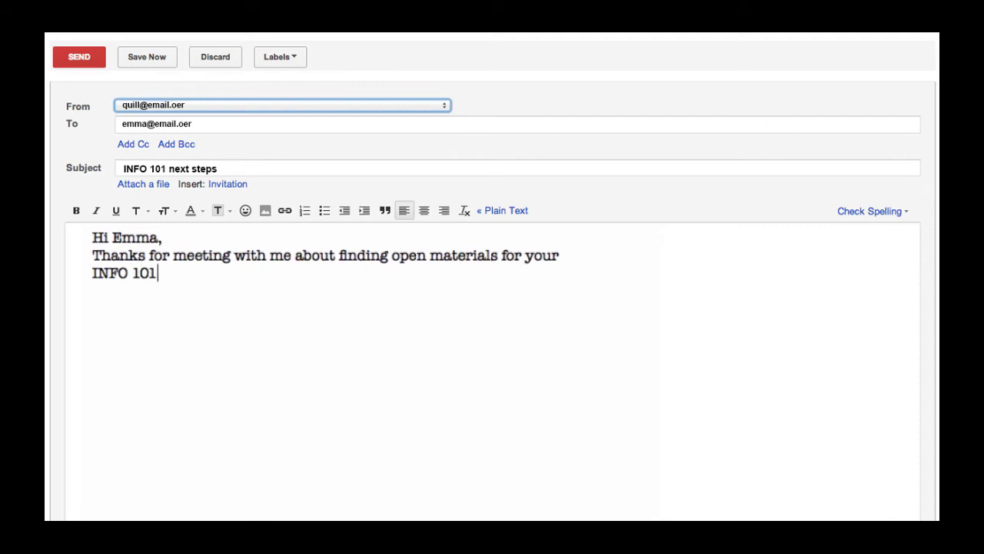
pyautogui.write(' course. I wanted to take a moment to summarize the next')
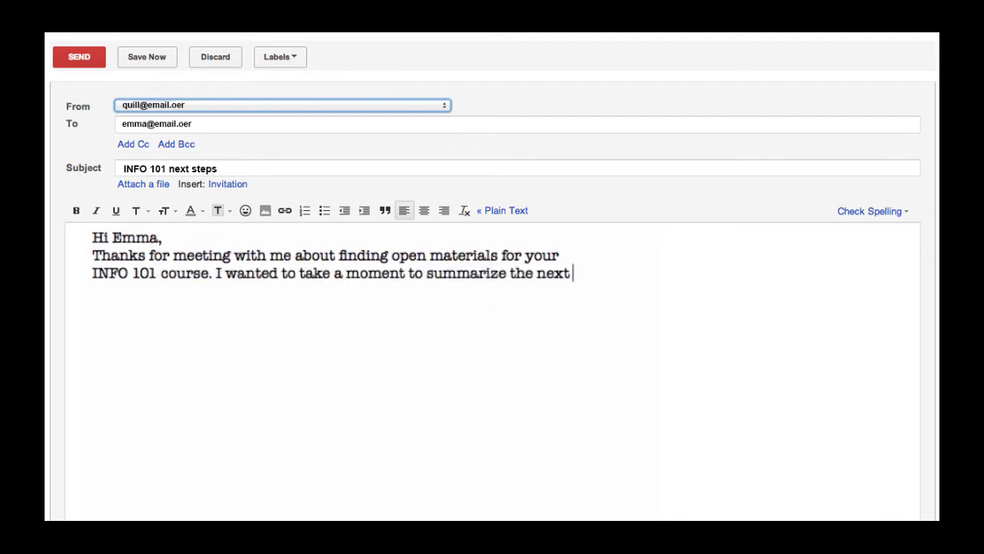
pyautogui.write(' few steps, sothat')
pyautogui.press('BackSpace')
pyautogui.press('BackSpace')
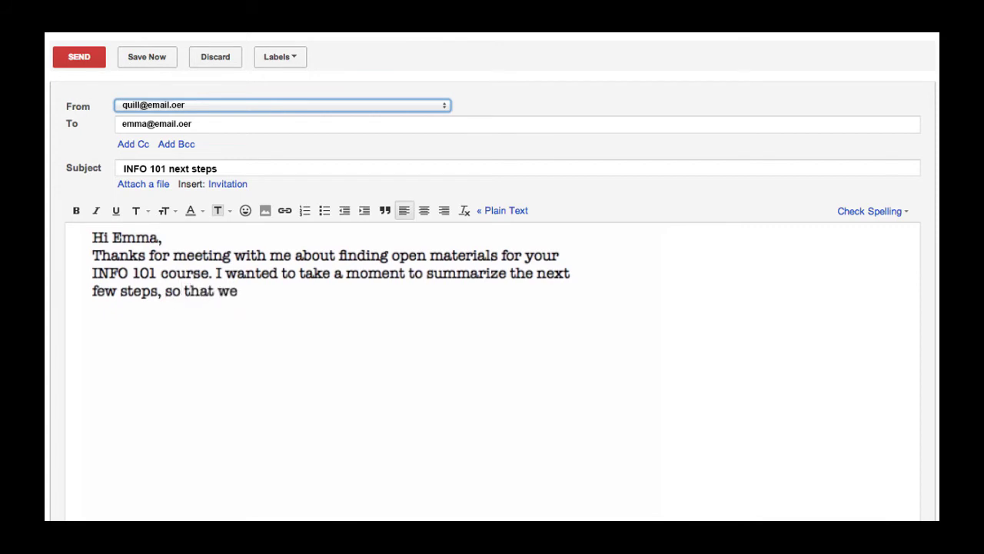
pyautogui.write('both know what is going on, and sothat')
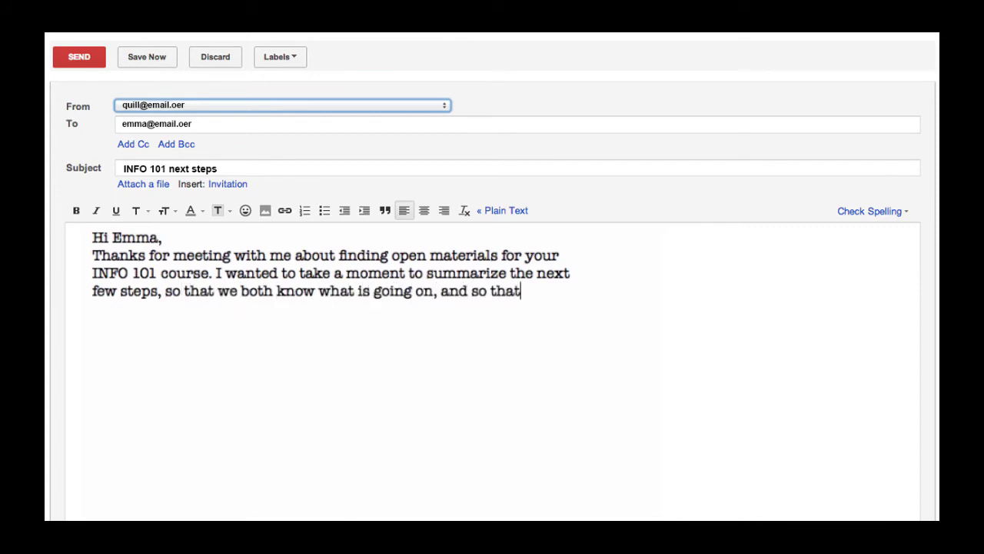
pyautogui.write('ask any w')
pyautogui.press('BackSpace')
pyautogui.write('questions about the process.')
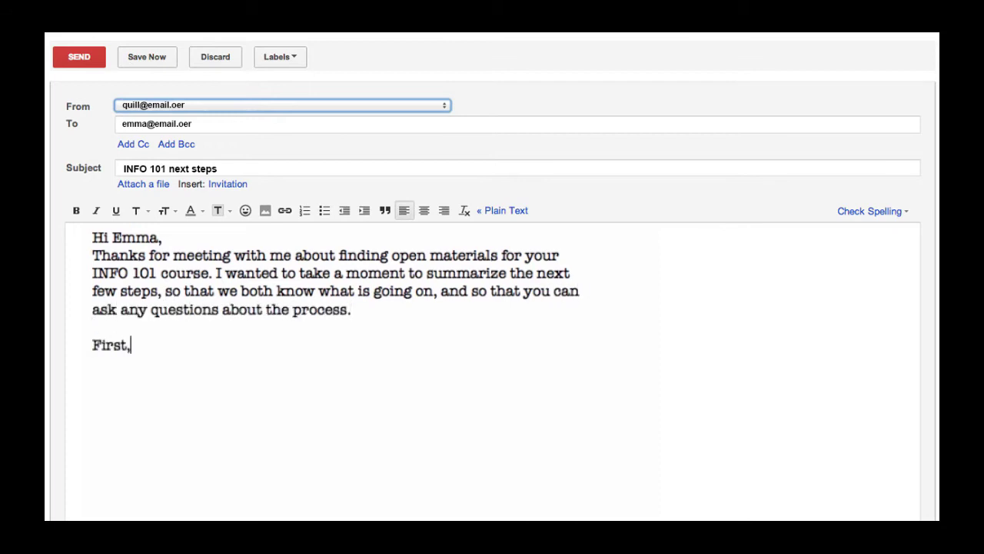
pyautogui.write('First: We met and talked about the types of materials')
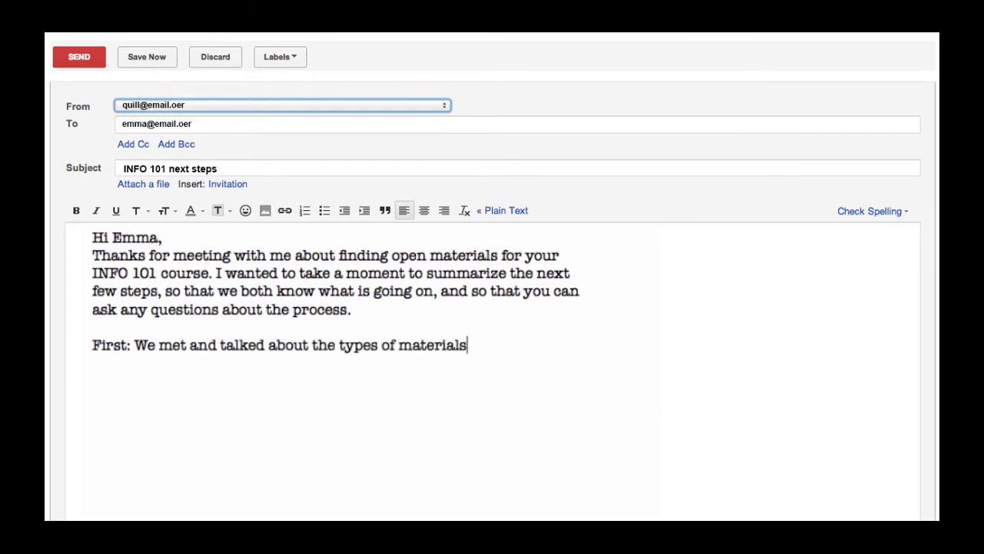
pyautogui.write(' that you want for your class. I think I have ')
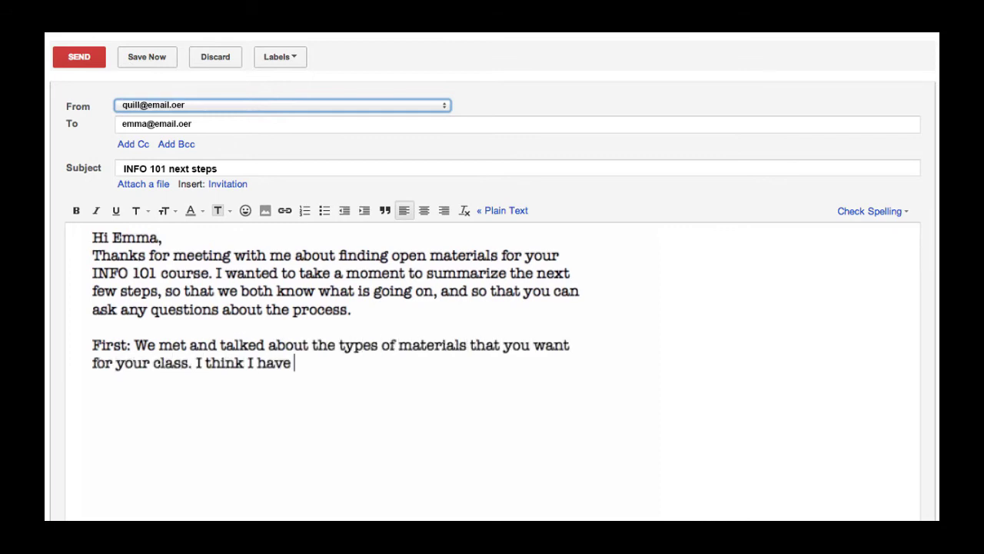
pyautogui.write('a good ahndle on what to look for.')
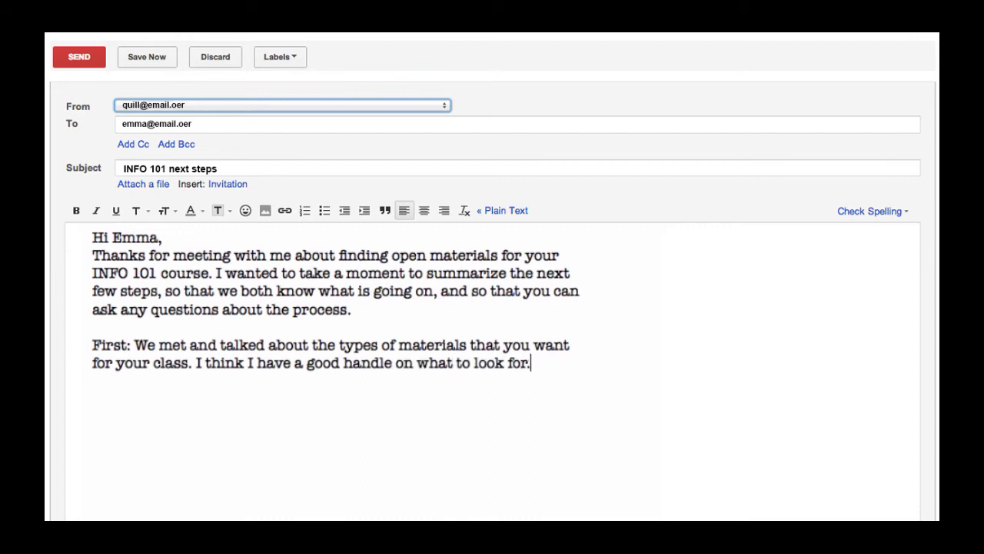
pyautogui.write("Second: I'm sen")
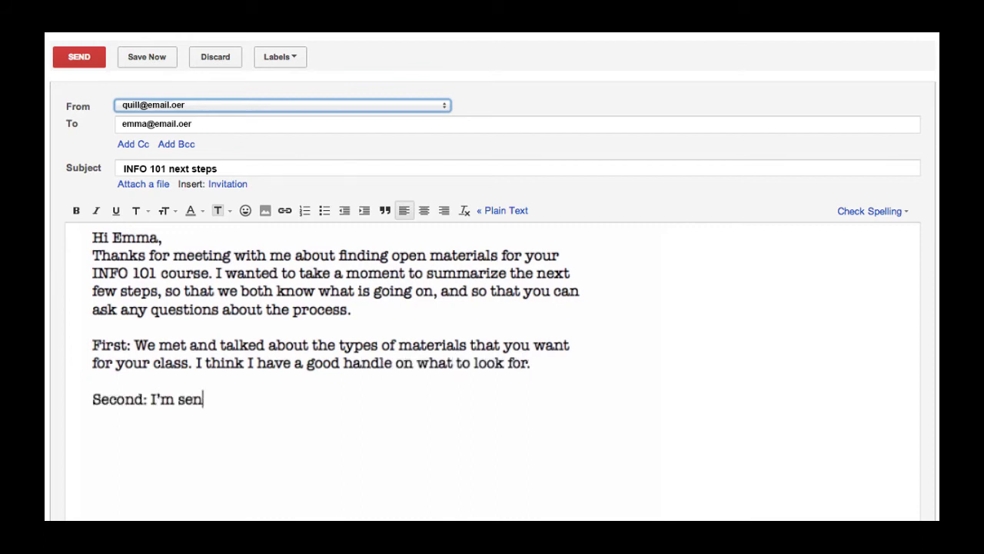
pyautogui.write('ding along the search template')
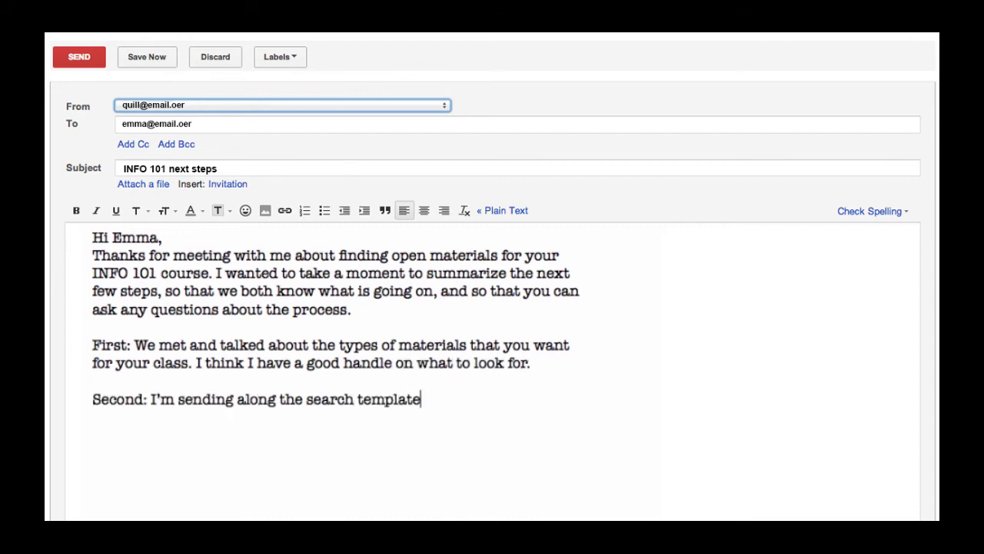
pyautogui.write(' with our course outcomes and topics on i')
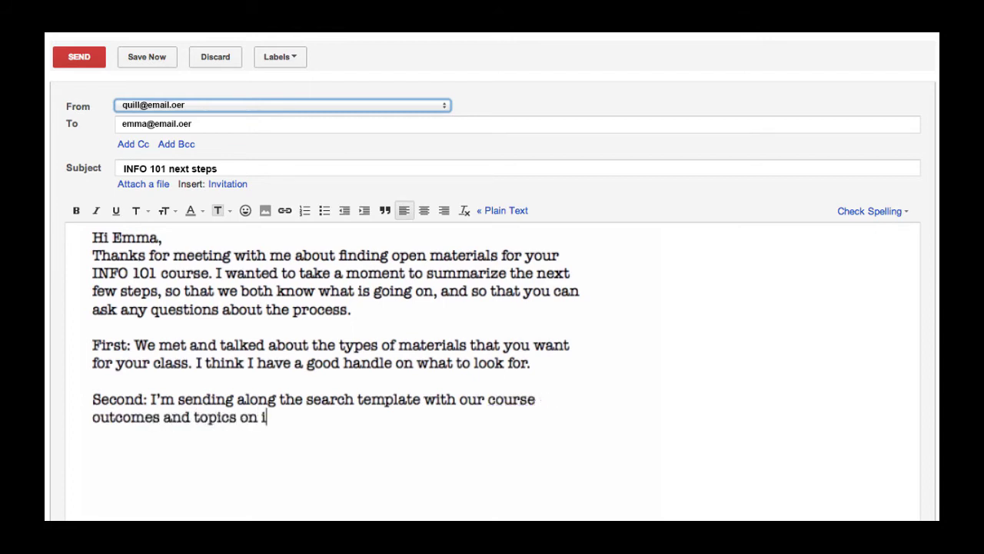
pyautogui.write('t. I will use the topics you identifi')
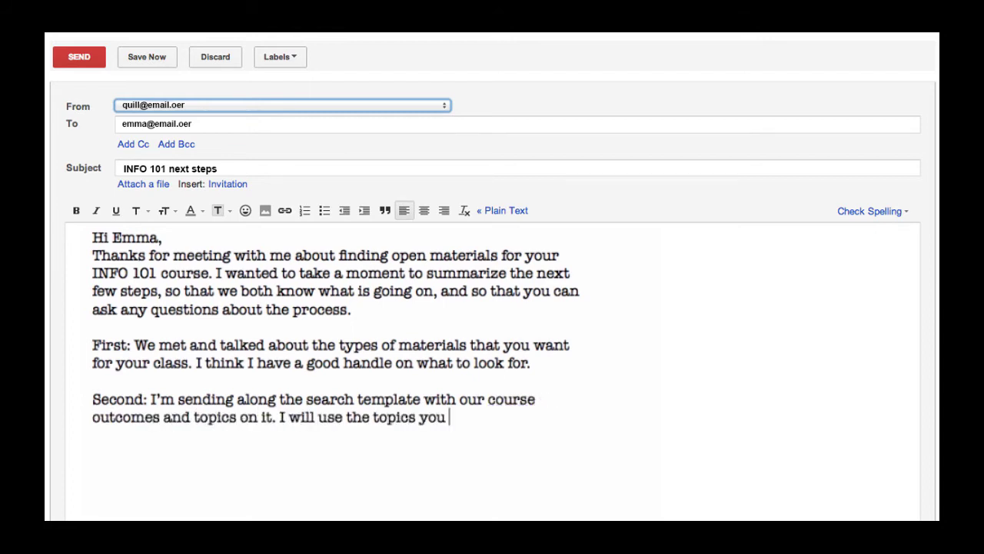
pyautogui.write('ed to help me find materi')
pyautogui.write('als that address your couse topics.')
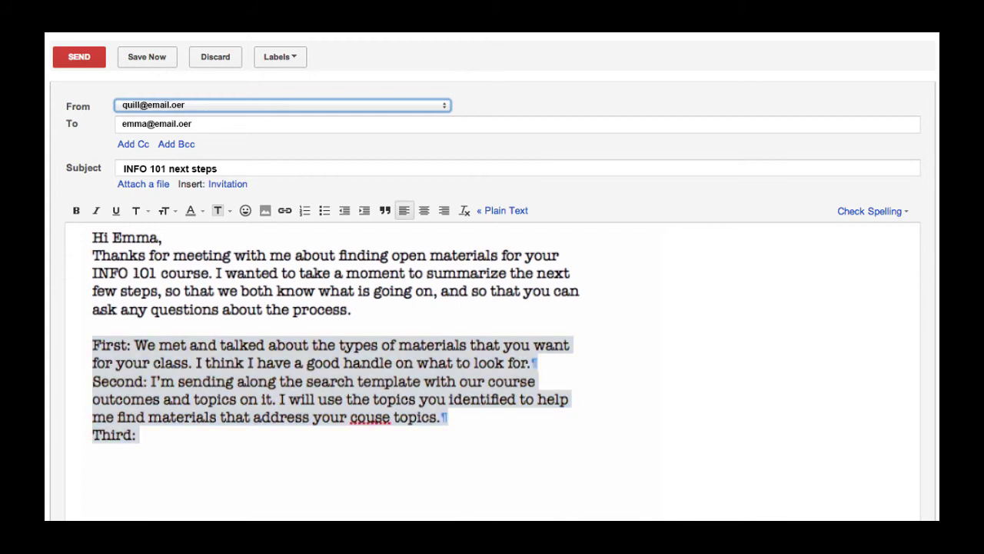
# Bullet the steps, complete the Third step about searching for materials, fix 'couse', and add the Fourth step.
pyautogui.hotkey('ctrl', 'shift', '8')
pyautogui.click(173, 444)
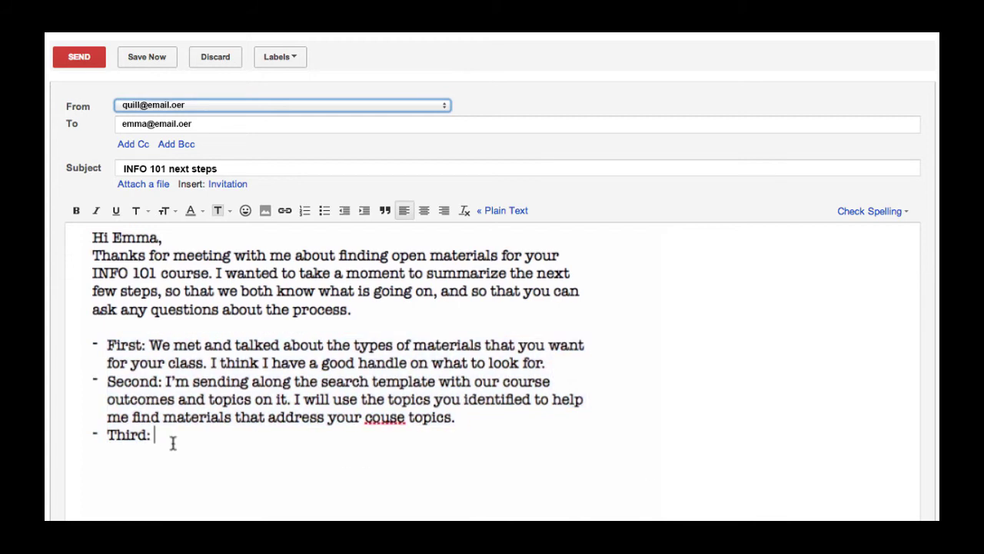
pyautogui.write("I'm going to start searching for materials")
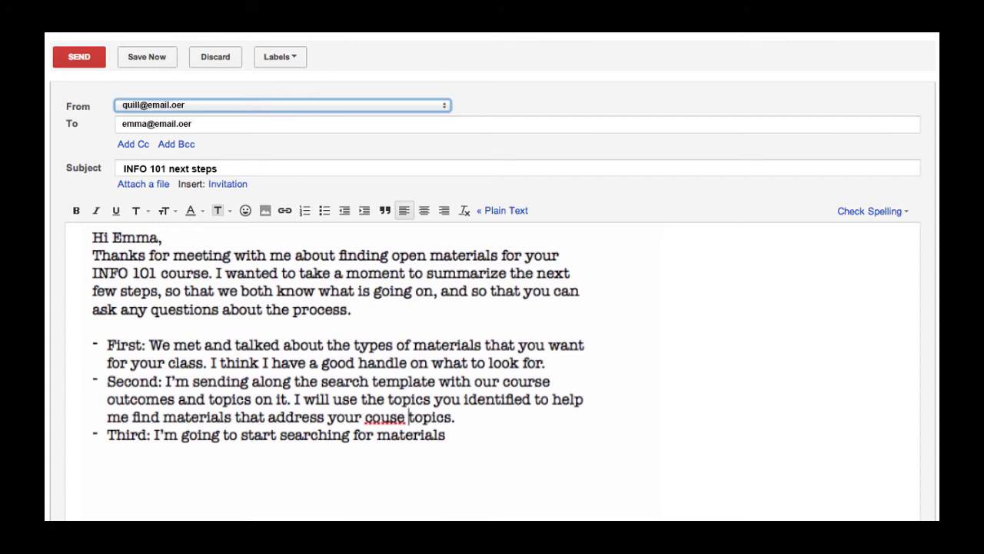
pyautogui.click(392, 417)
pyautogui.write('rials for your course. You will see the template document change as I add links')
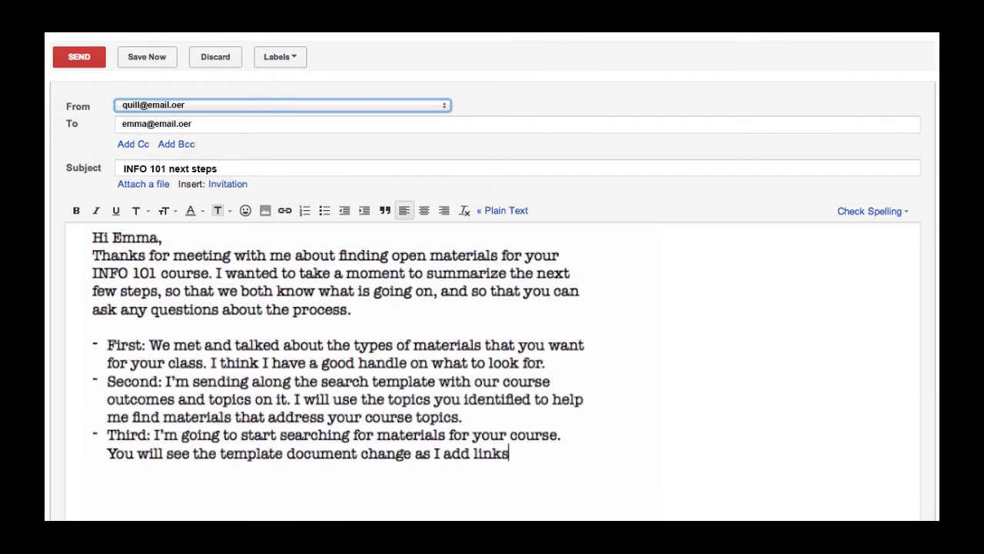
pyautogui.write(' to materials and my own comments. ')
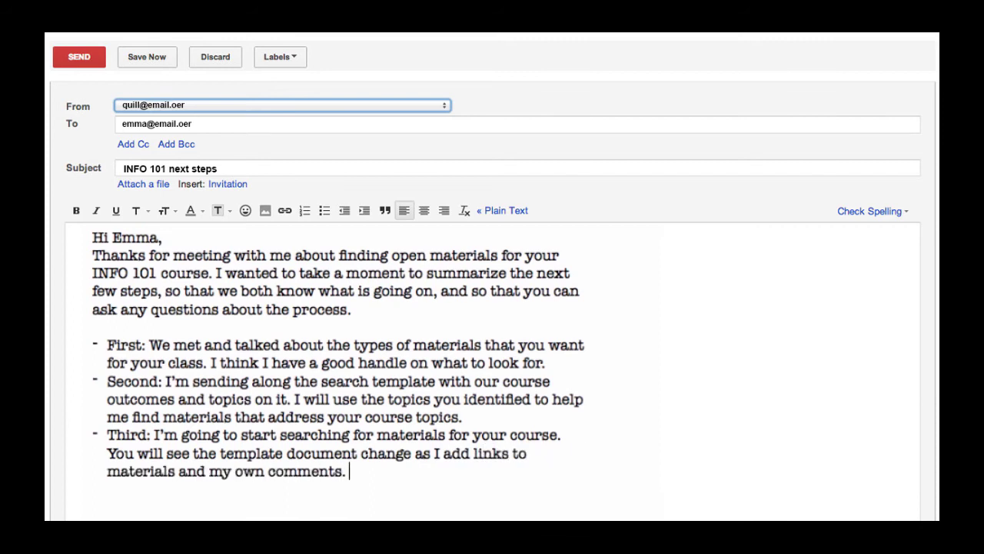
pyautogui.write('I would really love to have your comments as we go, so that')
pyautogui.write(" I can know if I'm no the right track.")
pyautogui.press('Return')
pyautogui.write('Fou')
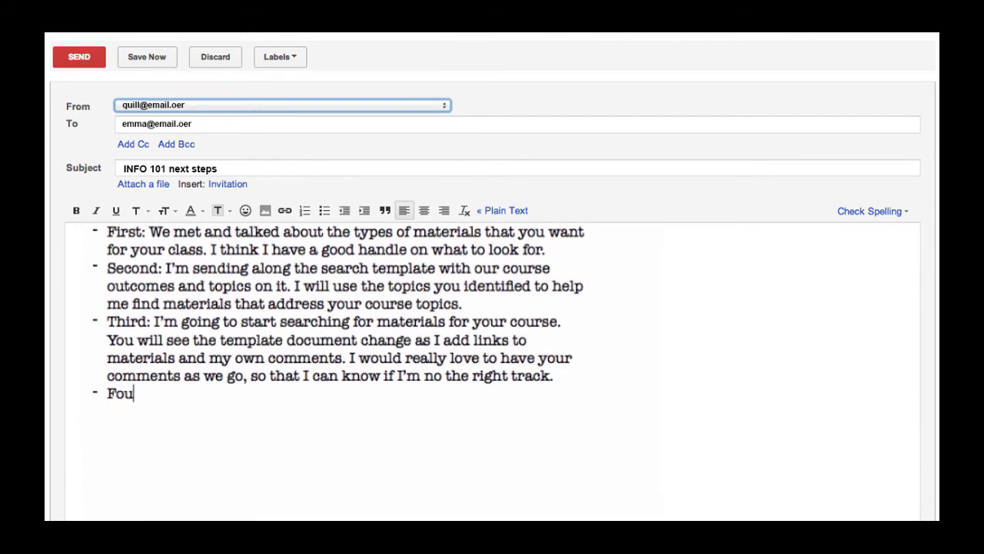
pyautogui.write('rth: Before you start to design your course, we')
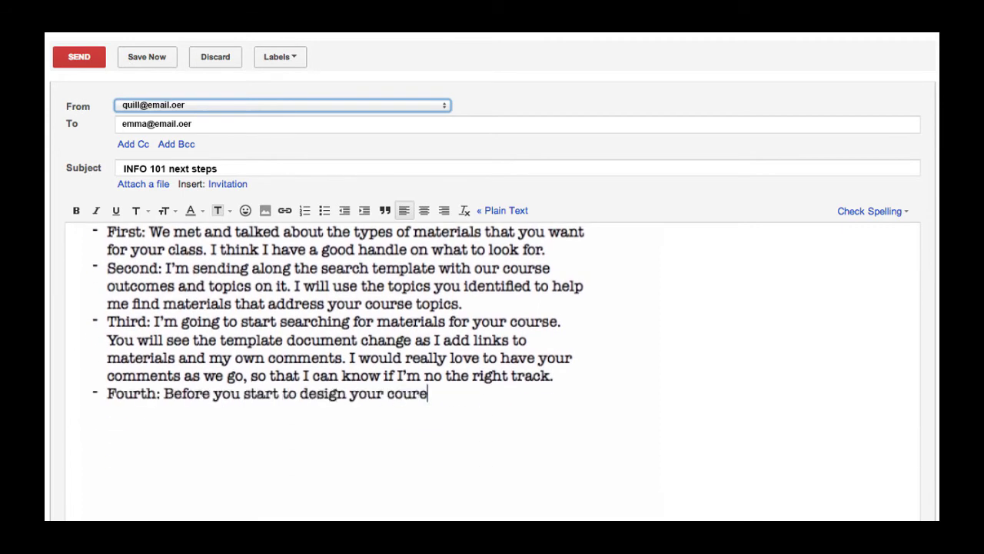
pyautogui.write(' should have one more meeting')
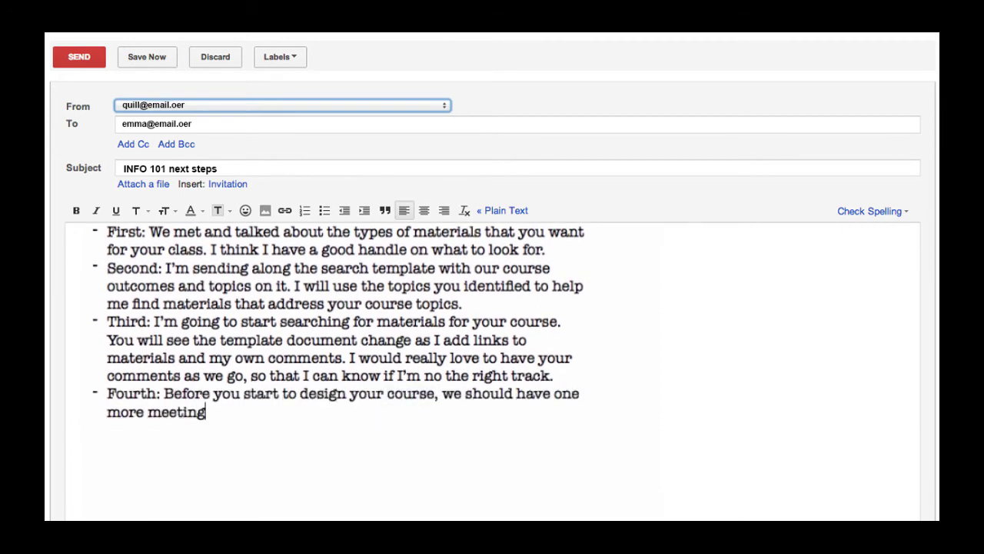
pyautogui.write(' tomato sure that you have all of the materials that you need to cover your course topics. We can')
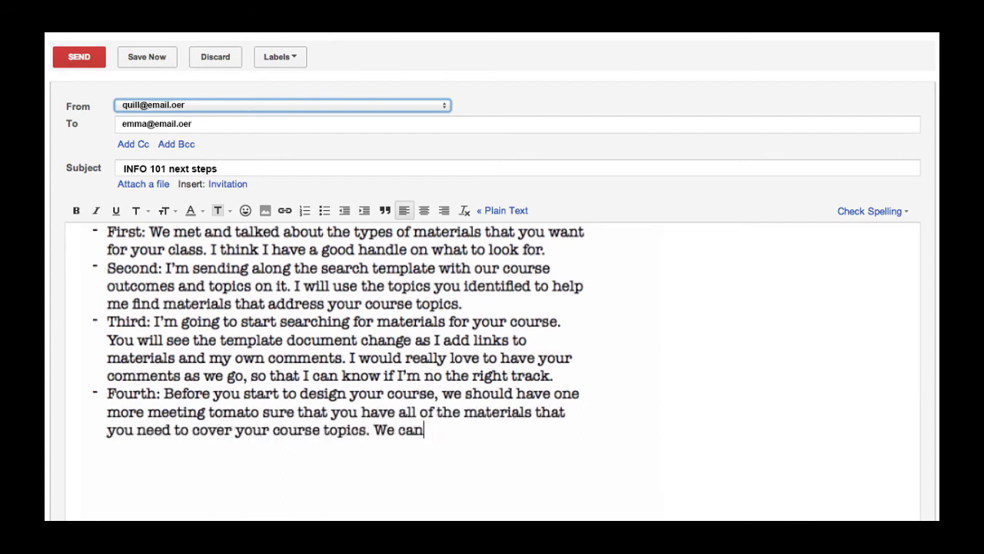
pyautogui.write(' also spend that time identifying any materials that we need to make, and')
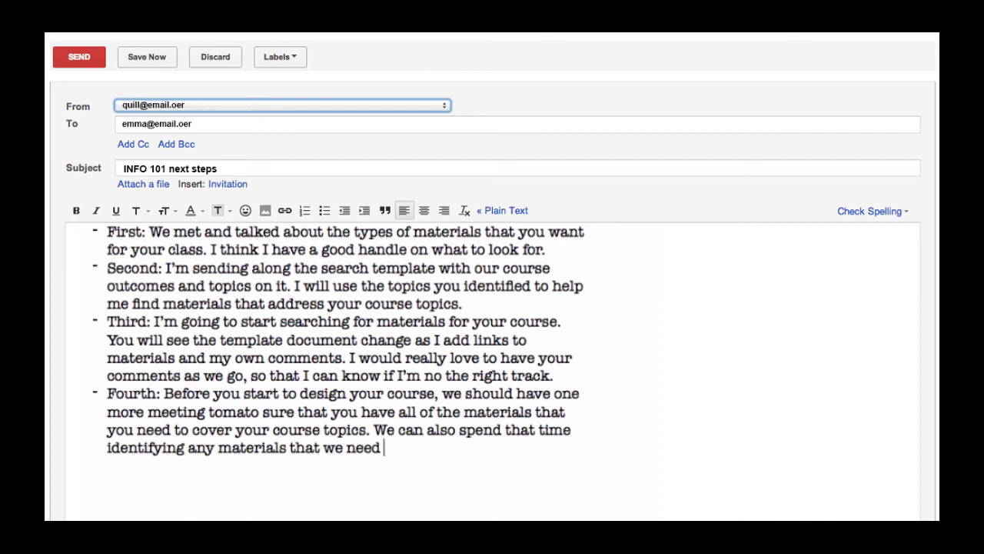
pyautogui.write(' we can brainstorm ideas ')
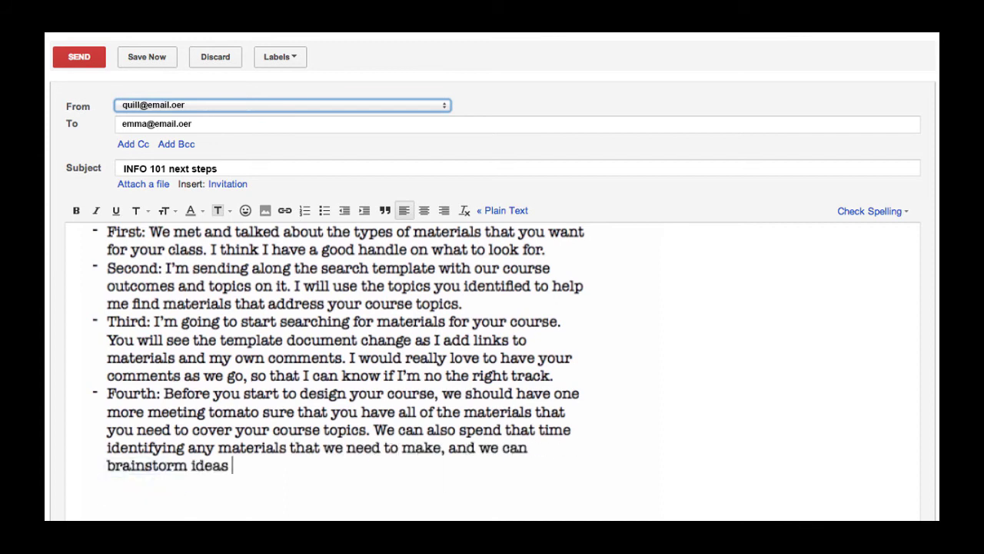
pyautogui.write('for ways to make new materials.')
# Close with a thanks line about open education, 'Happy day,', the signature, and a course search template note.
pyautogui.press('Return')
pyautogui.press('Return')
pyautogui.press('Return')
pyautogui.write('Thanks for your time and interest in open education.')
pyautogui.press('Return')
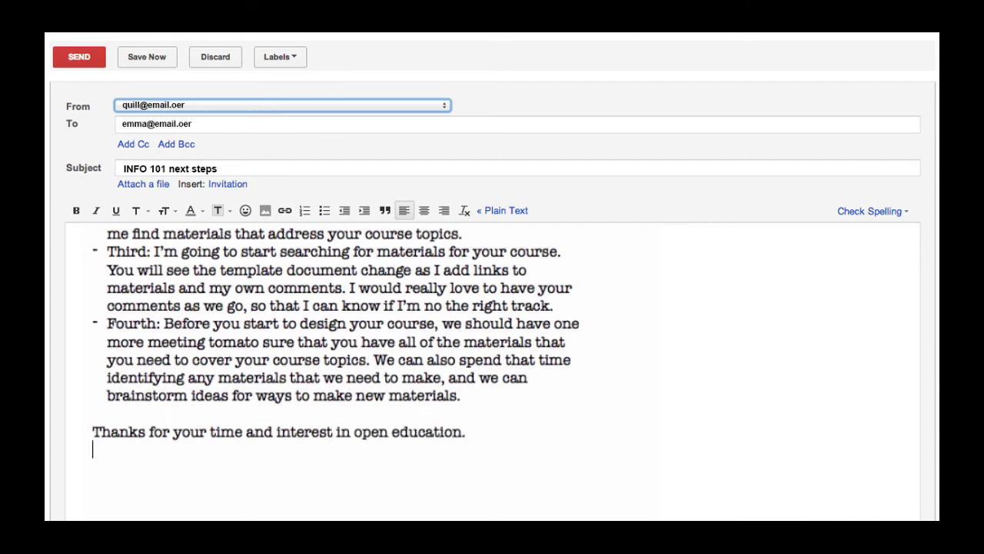
pyautogui.write('Happy day,')
pyautogui.press('Return')
pyautogui.write('Quill')
pyautogui.press('Return')
pyautogui.press('Return')
pyautogui.write('(Please see the ')
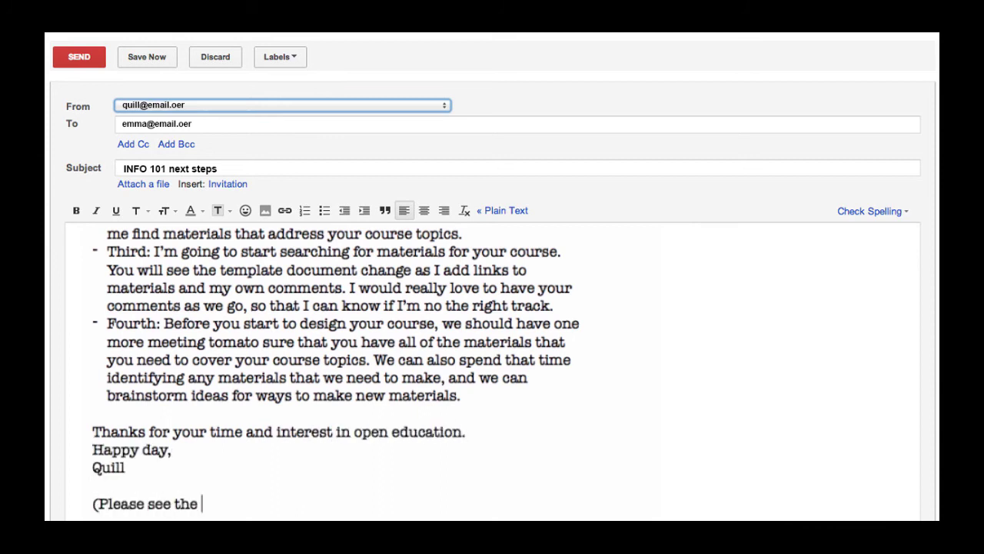
pyautogui.write('course search template linked here.')
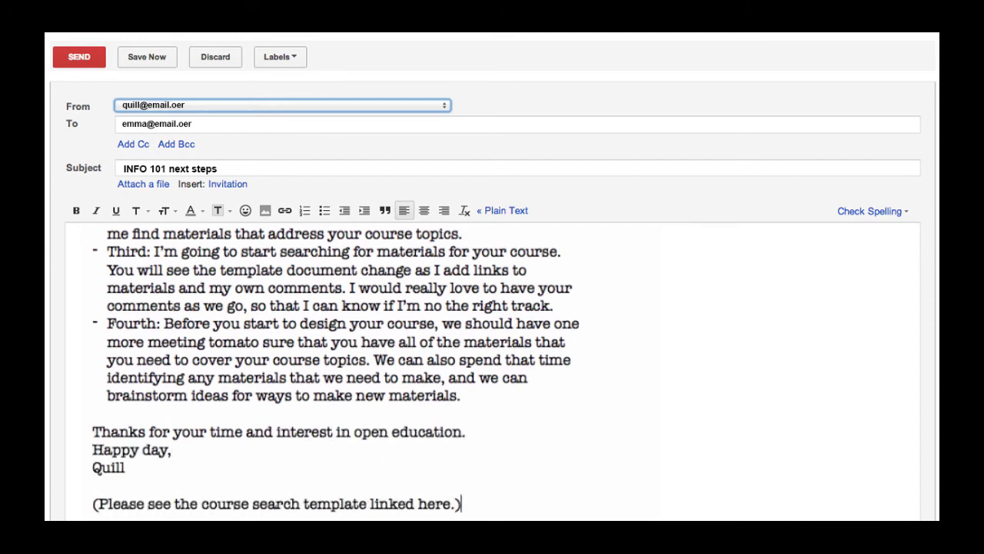